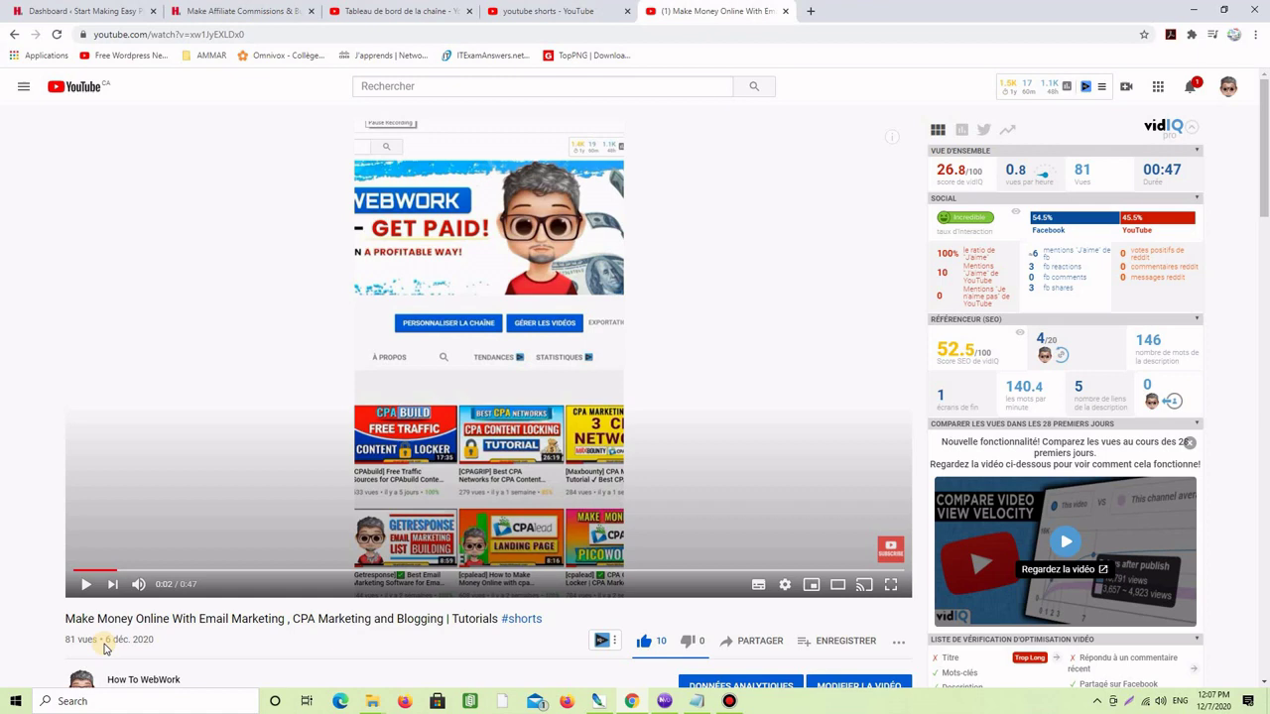
Step: Clear the accidental text selection on the YouTube channel's Videos page
left_click_drag(59, 641, 139, 648)
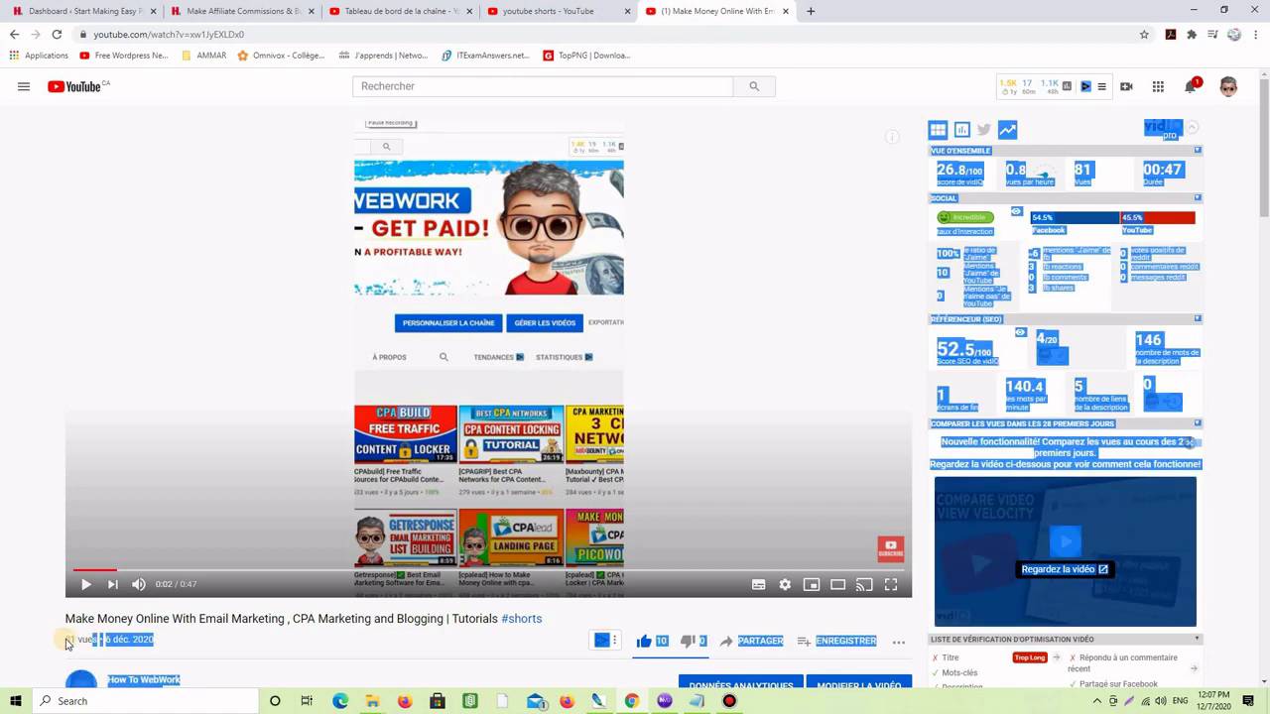
left_click(139, 649)
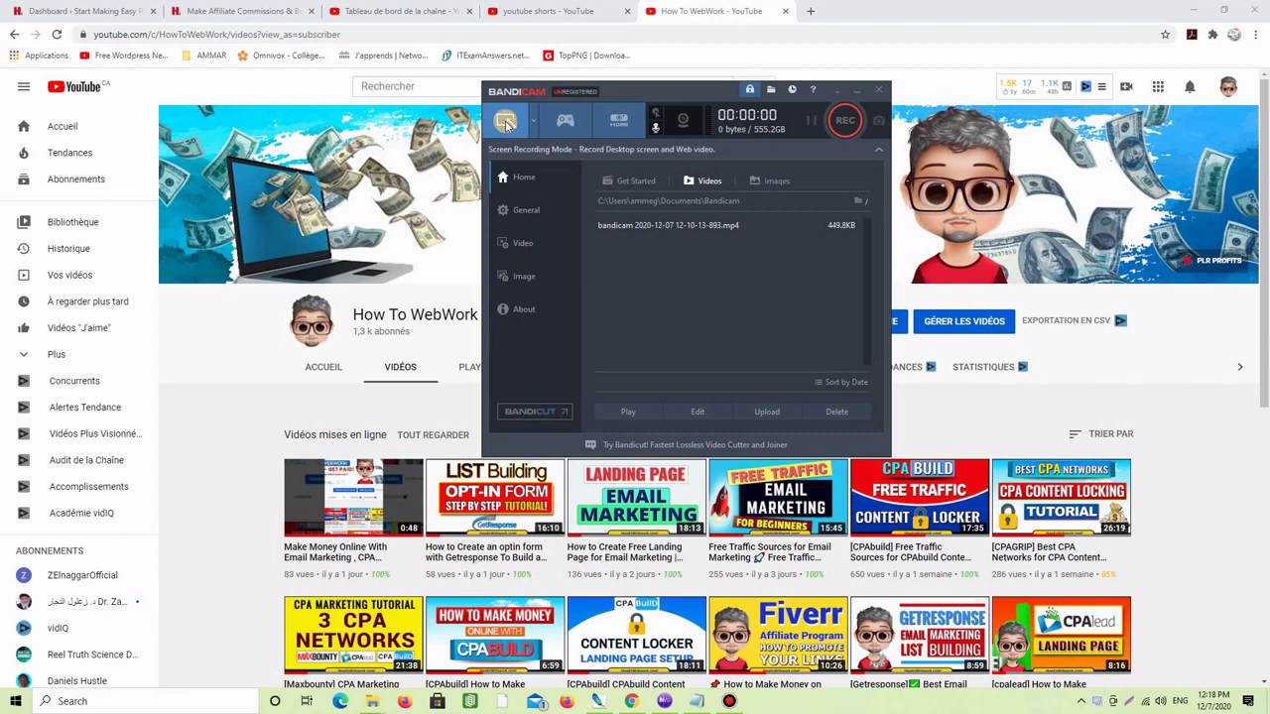
Step: Switch Bandicam to Rectangle mode with a 540 x 960 custom recording size
left_click(508, 122)
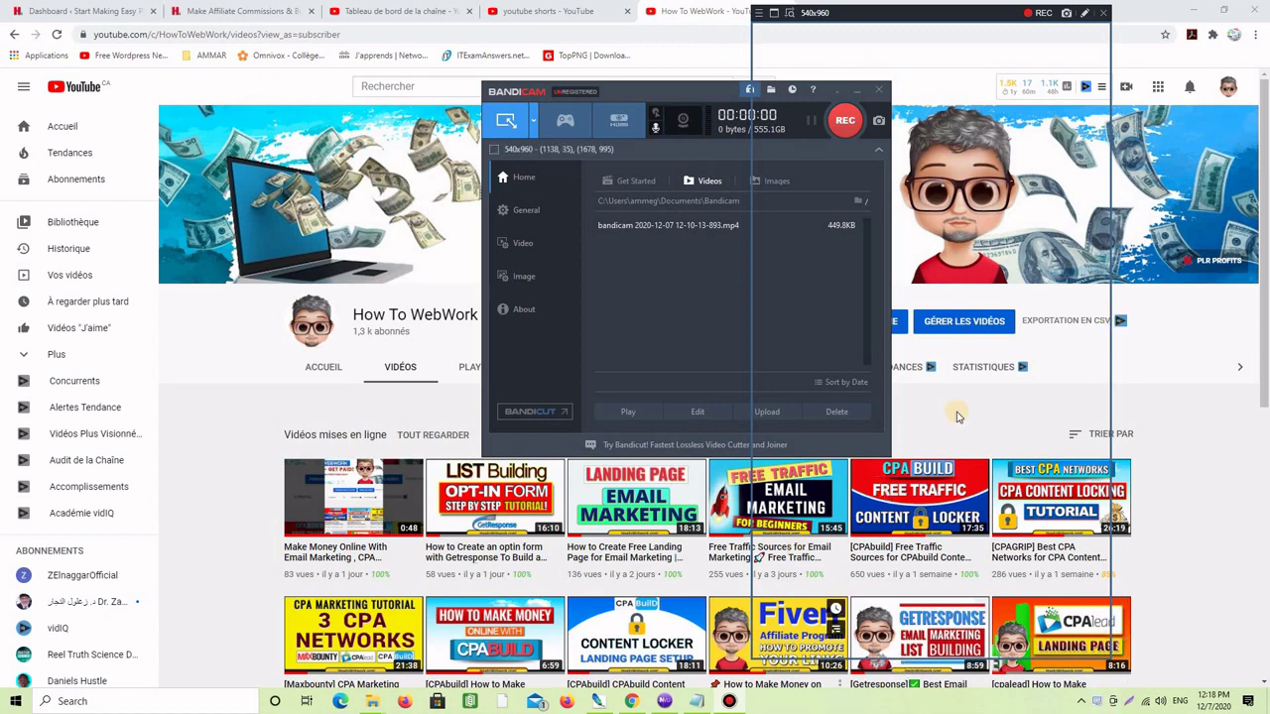
left_click(807, 24)
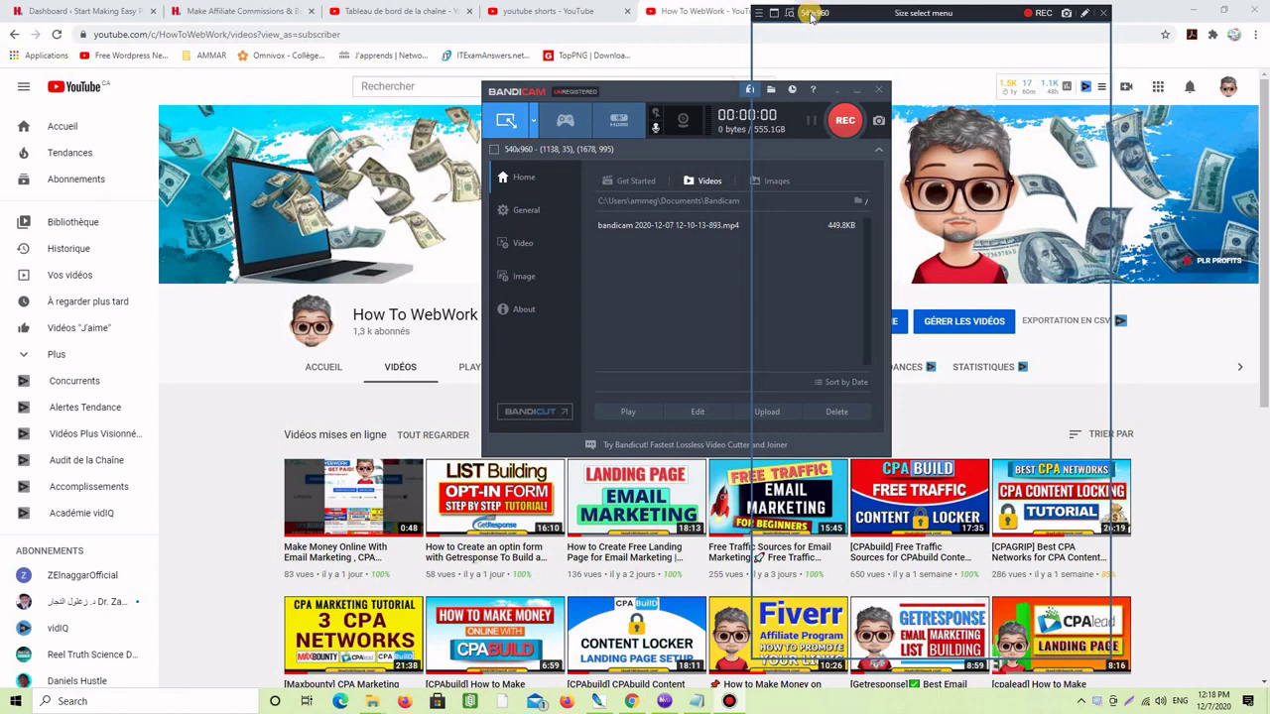
left_click(812, 13)
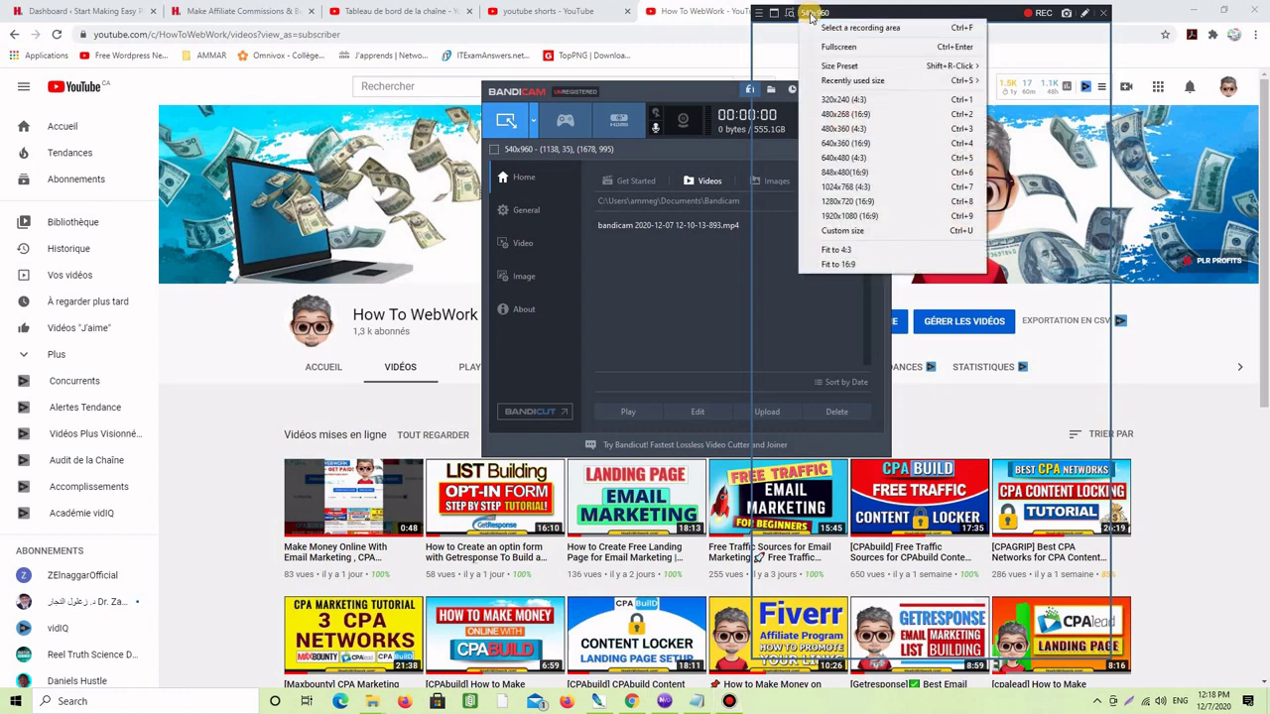
left_click(835, 236)
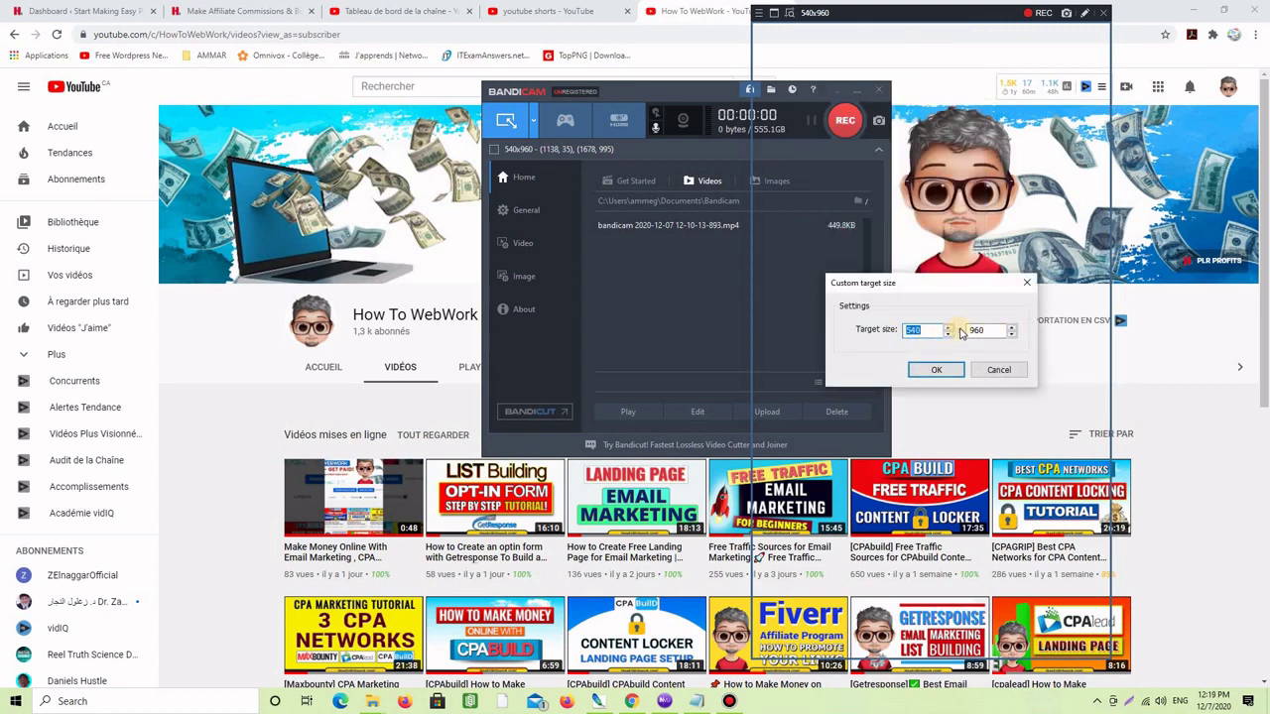
left_click(935, 369)
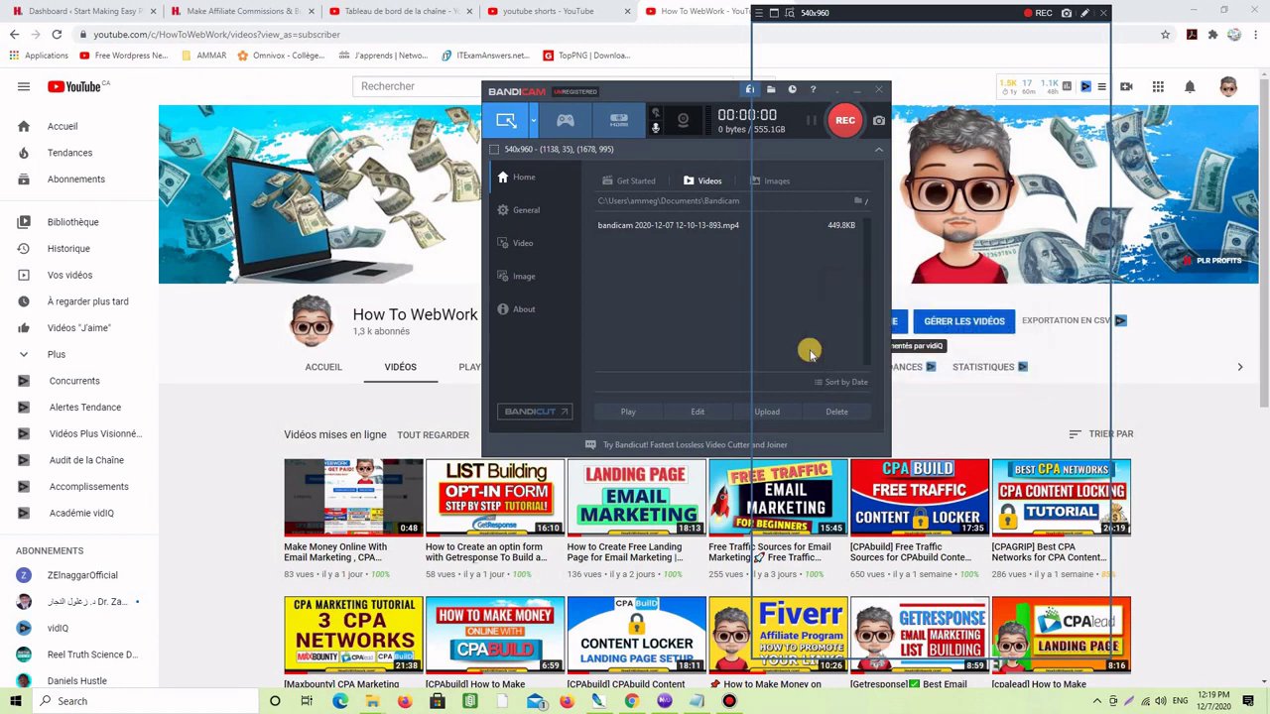
Step: Drag the Bandicam window left, off the 540x960 capture rectangle
left_click_drag(685, 94, 497, 83)
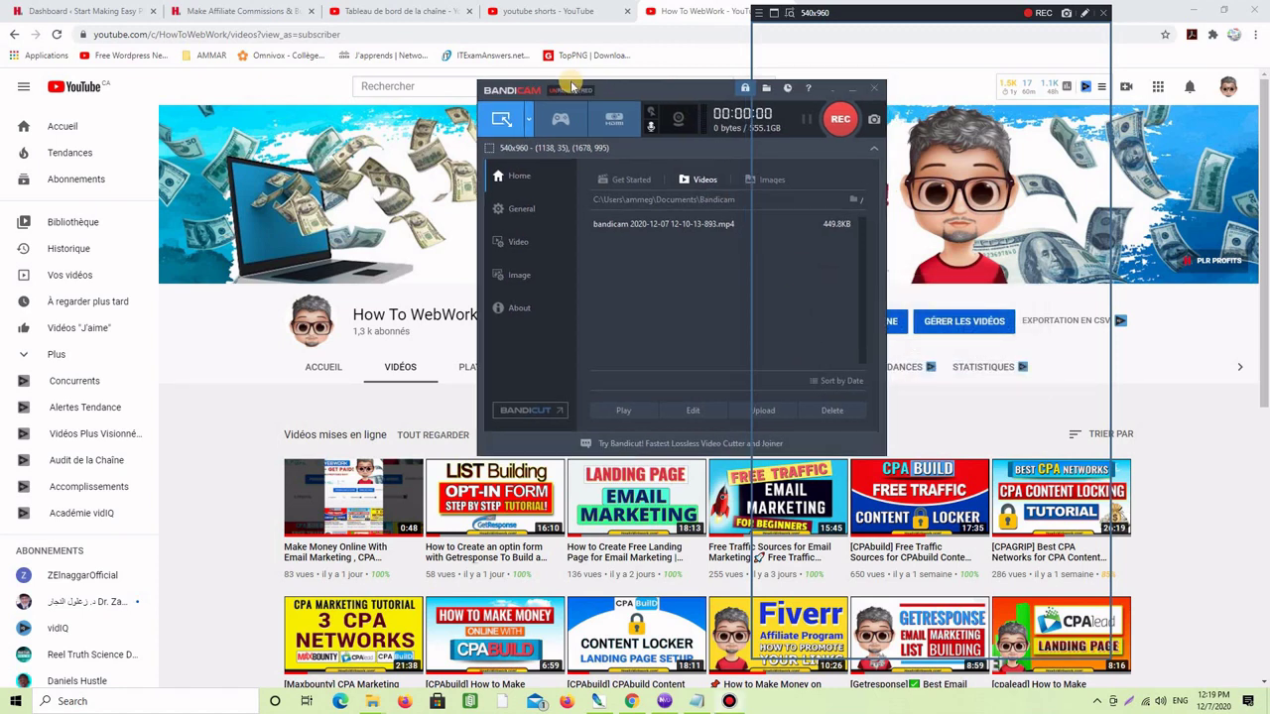